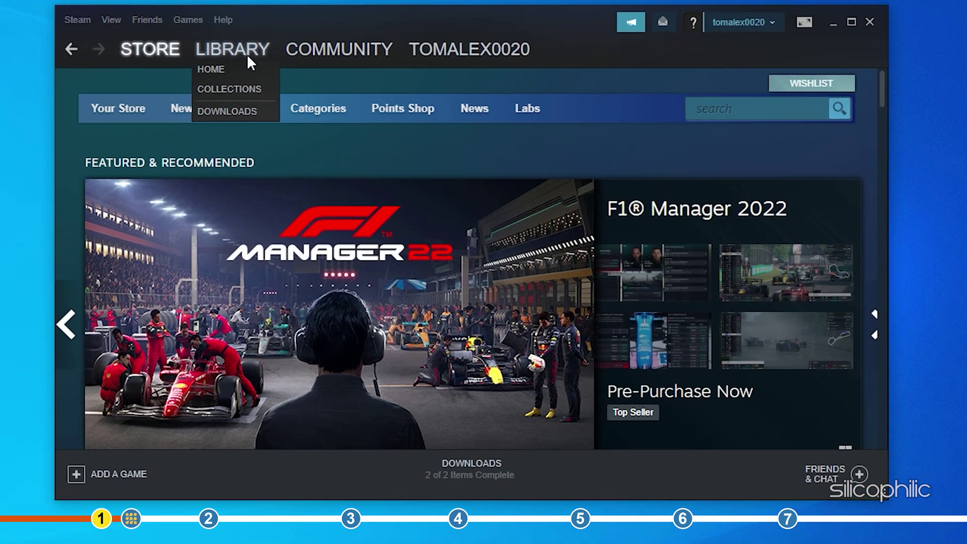
# - Verify the integrity of Apex Legends' local game files, then close its Properties window
pyautogui.click(246, 53)
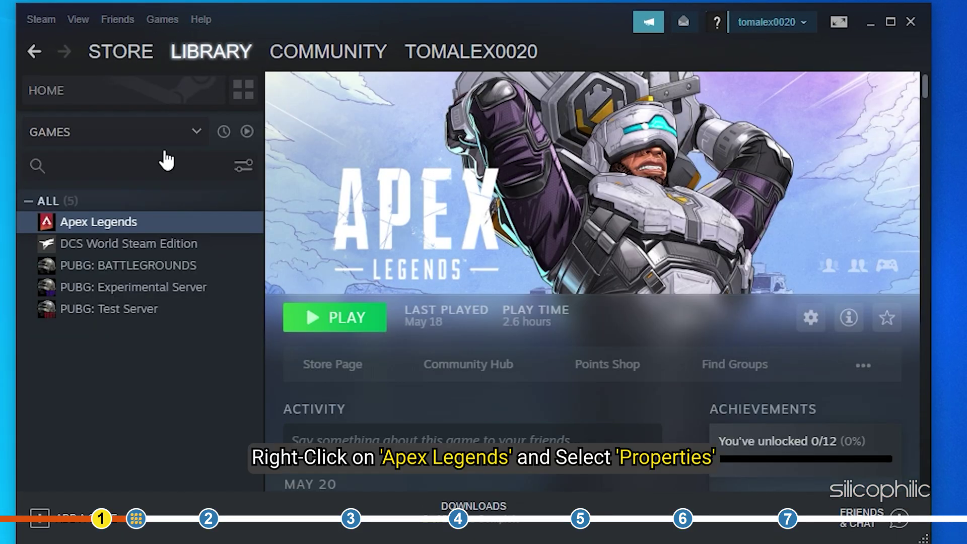
pyautogui.rightClick(141, 226)
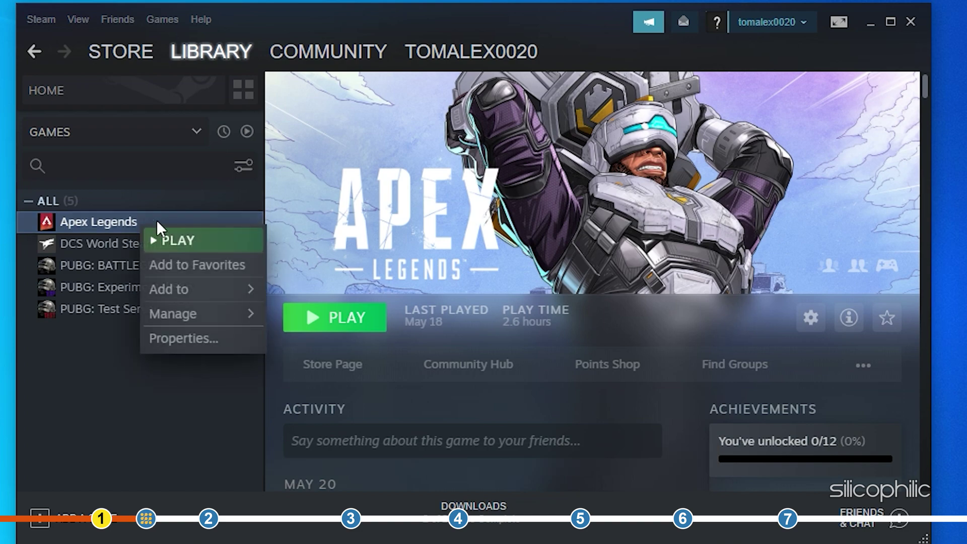
pyautogui.click(226, 336)
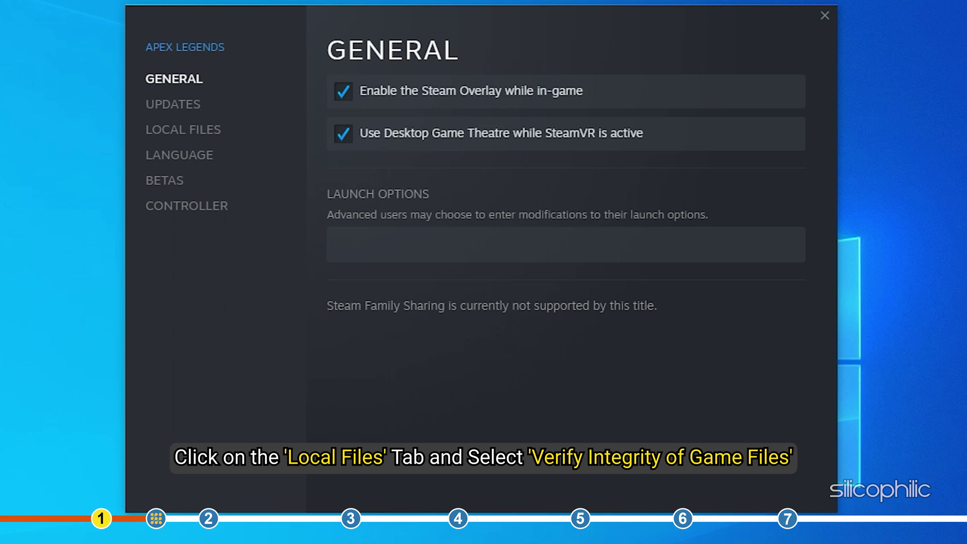
pyautogui.click(190, 133)
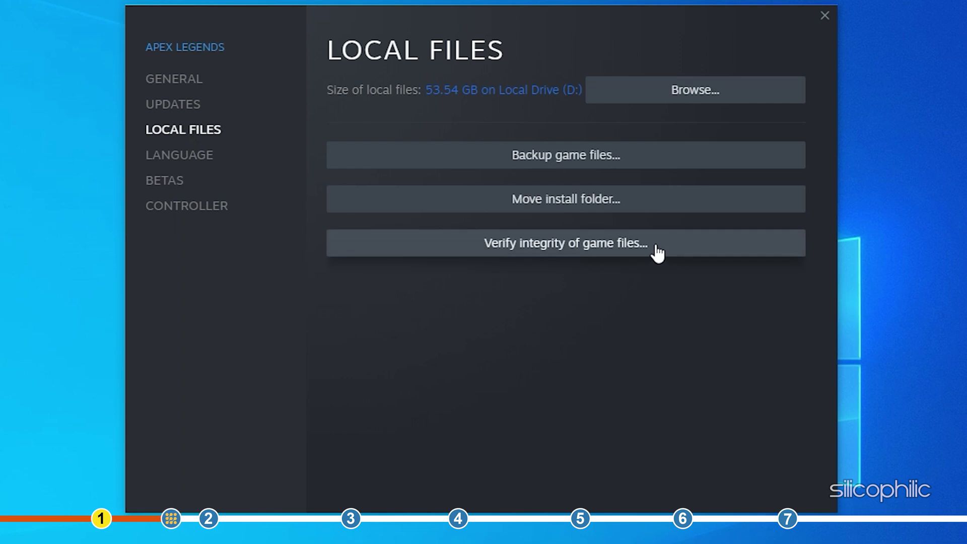
pyautogui.click(655, 246)
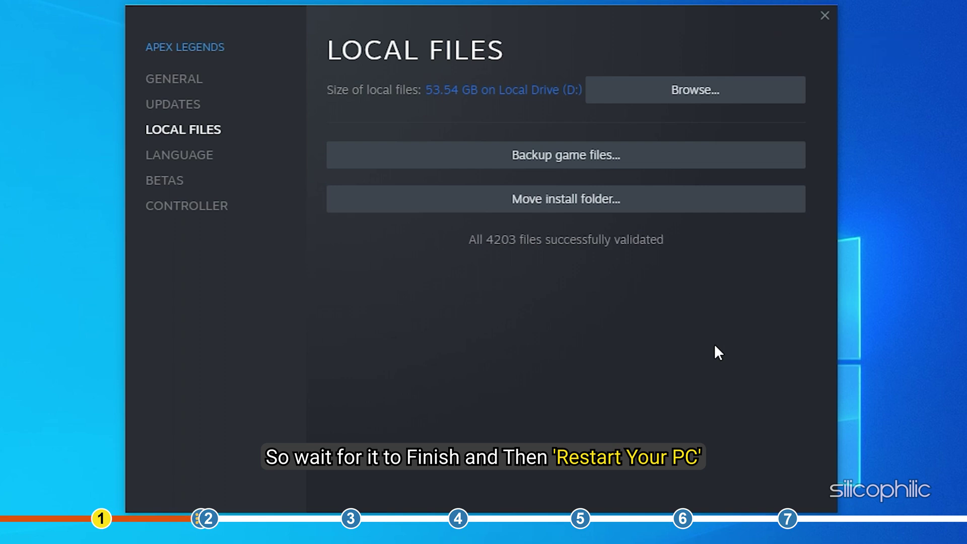
pyautogui.click(826, 17)
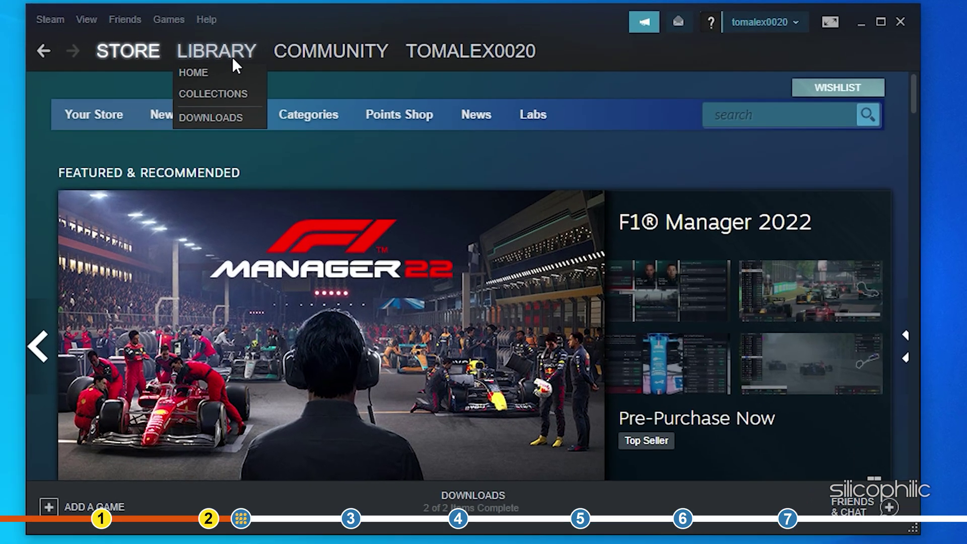
# - Use Manage > Browse local files on Apex Legends to open its D: install folder
pyautogui.click(234, 59)
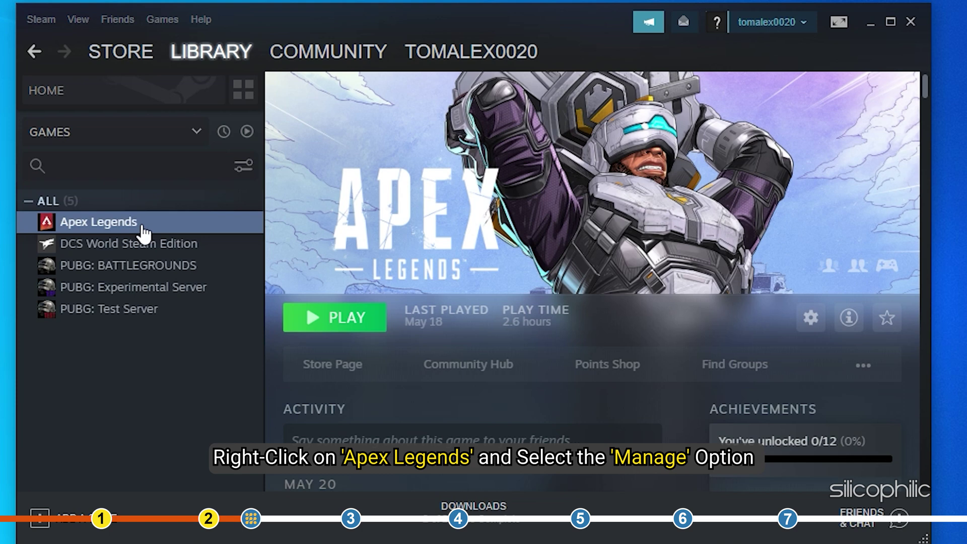
pyautogui.rightClick(145, 226)
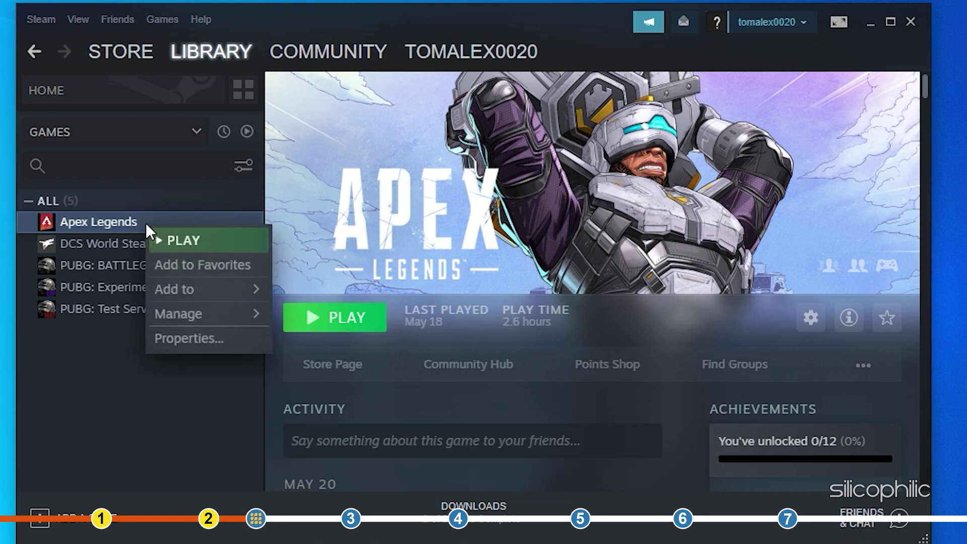
pyautogui.moveTo(203, 311)
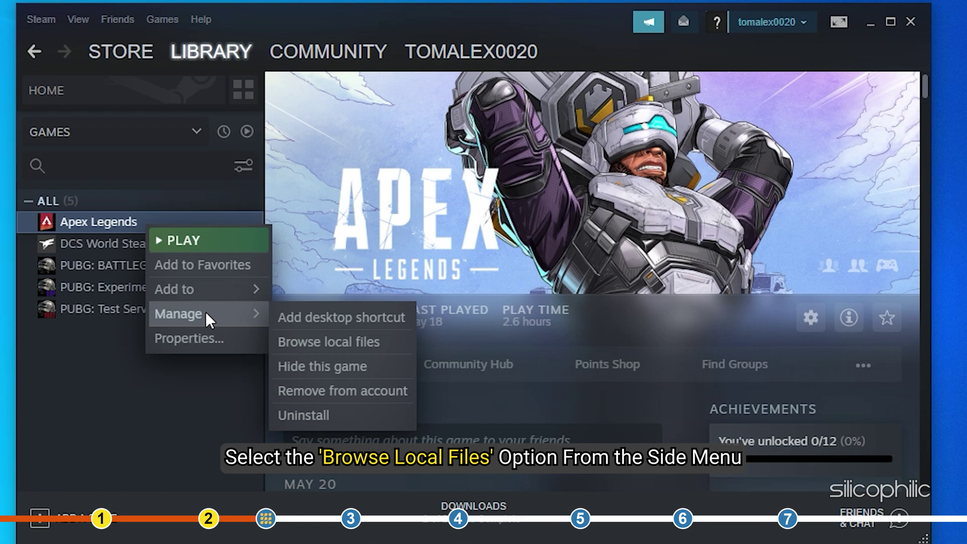
pyautogui.click(386, 346)
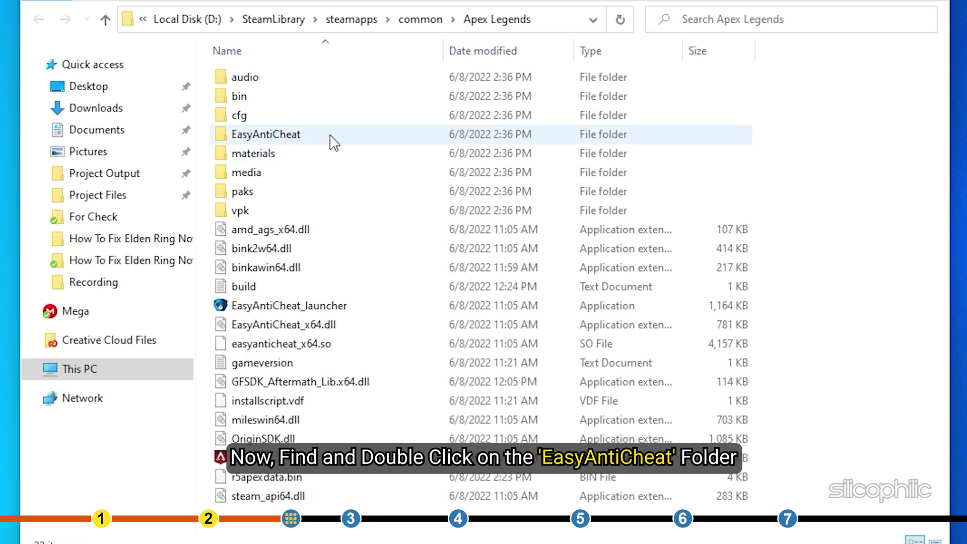
# - Run EasyAntiCheat_Setup from the game's EasyAntiCheat folder
pyautogui.click(312, 142)
pyautogui.doubleClick(312, 143)
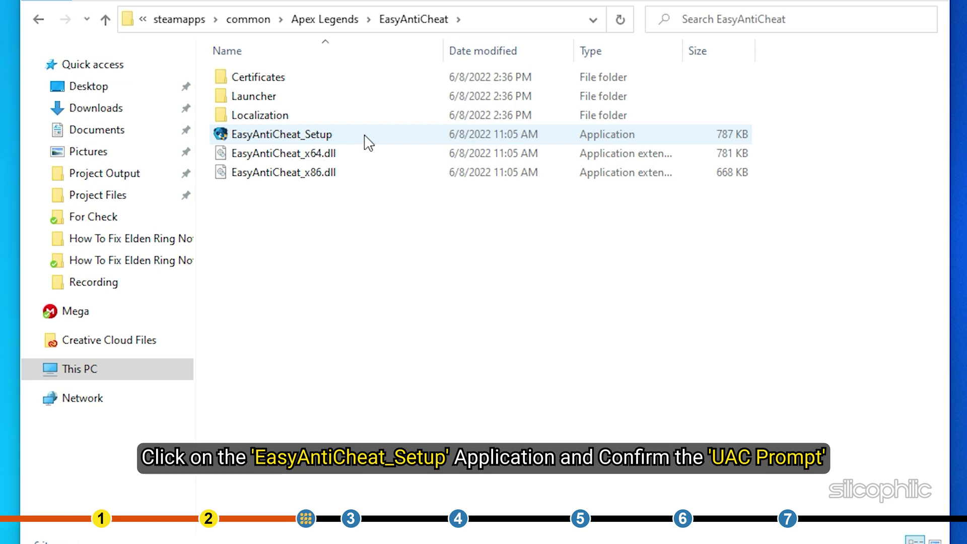
pyautogui.click(344, 137)
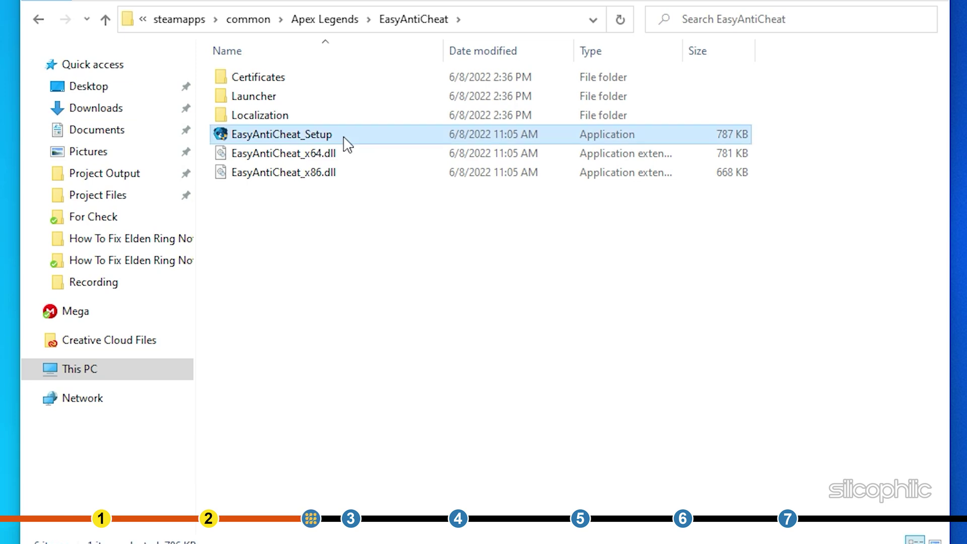
pyautogui.doubleClick(347, 144)
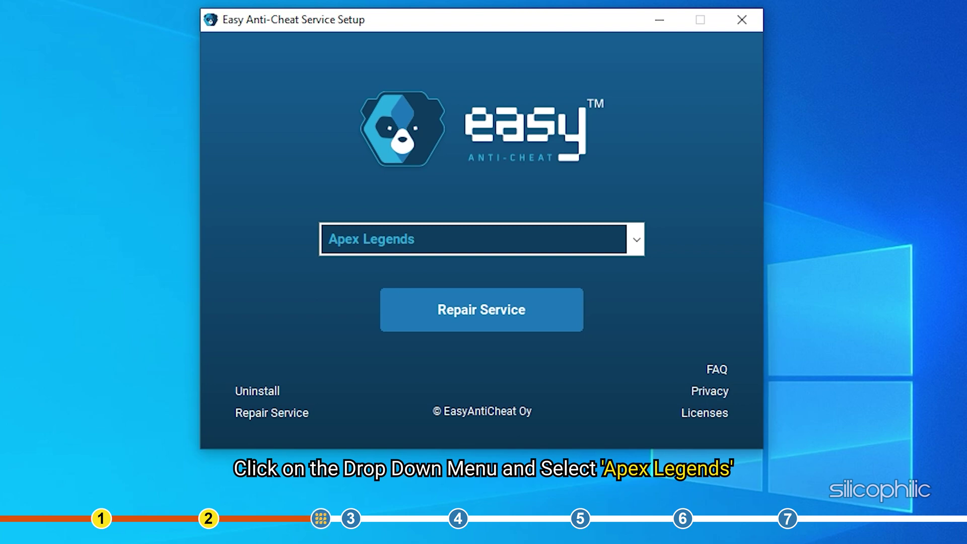
# - Select Apex Legends in the game list and run Repair Service
pyautogui.click(638, 239)
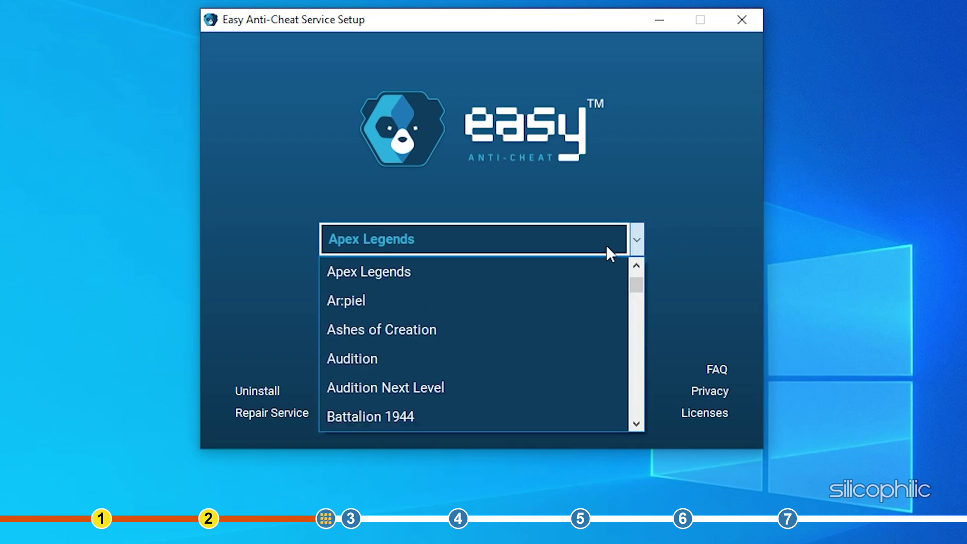
pyautogui.click(375, 272)
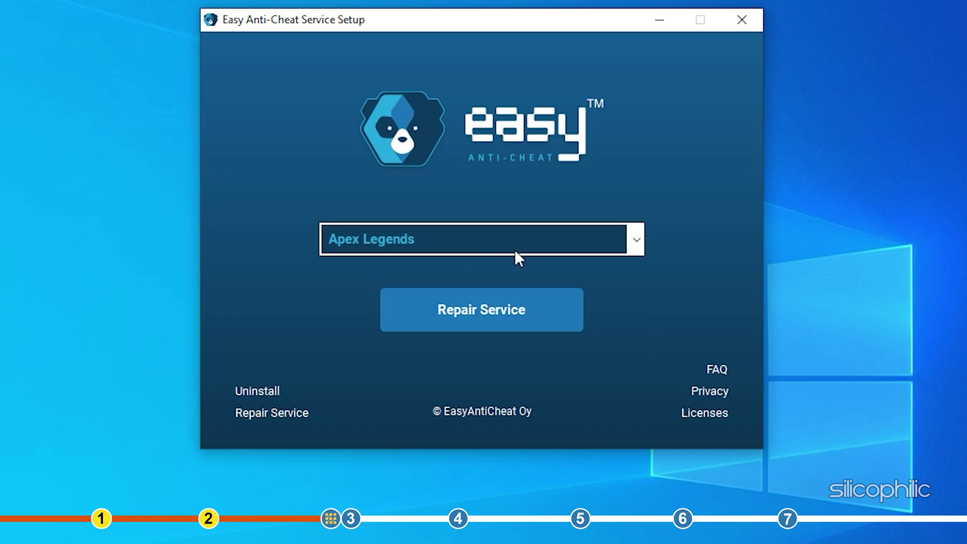
pyautogui.click(545, 311)
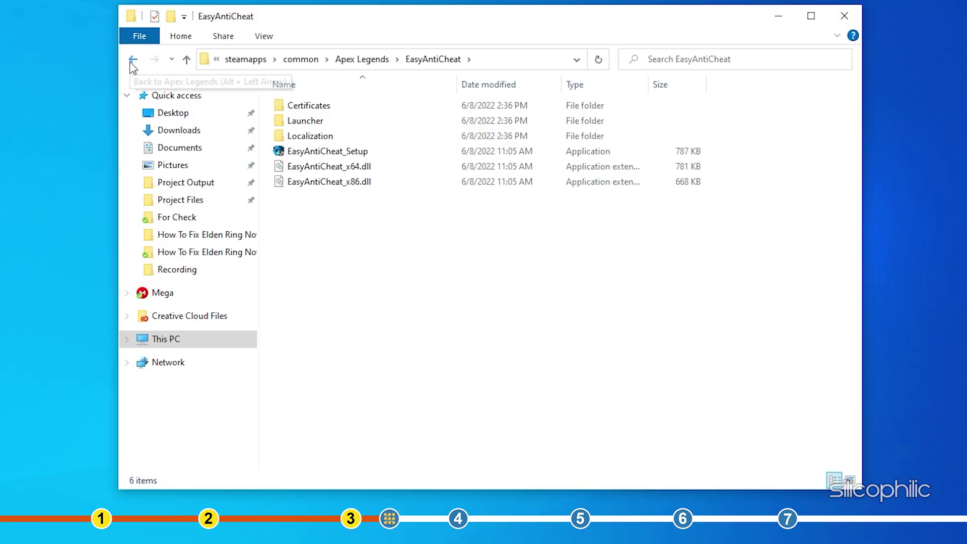
# - Return to the Apex Legends folder and open the Properties of r5apex
pyautogui.click(132, 60)
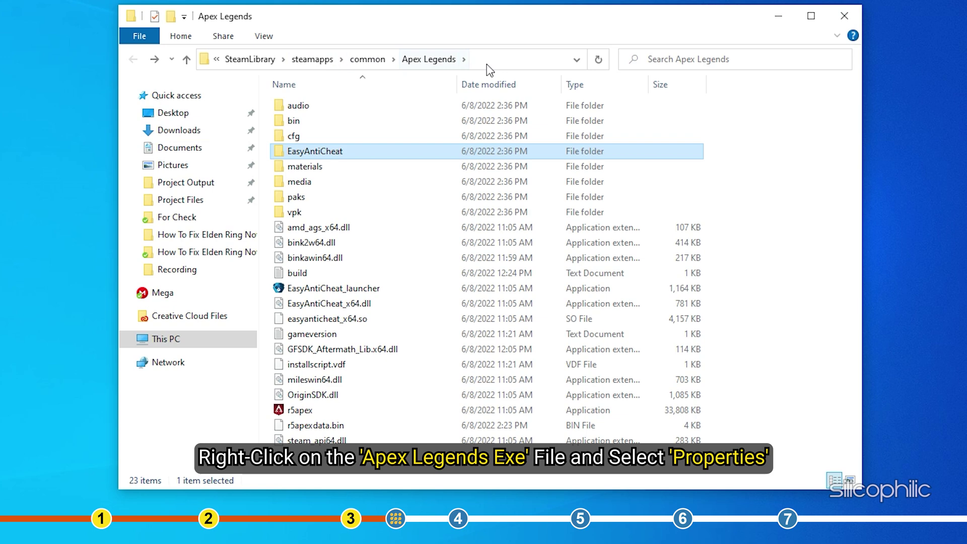
pyautogui.click(315, 410)
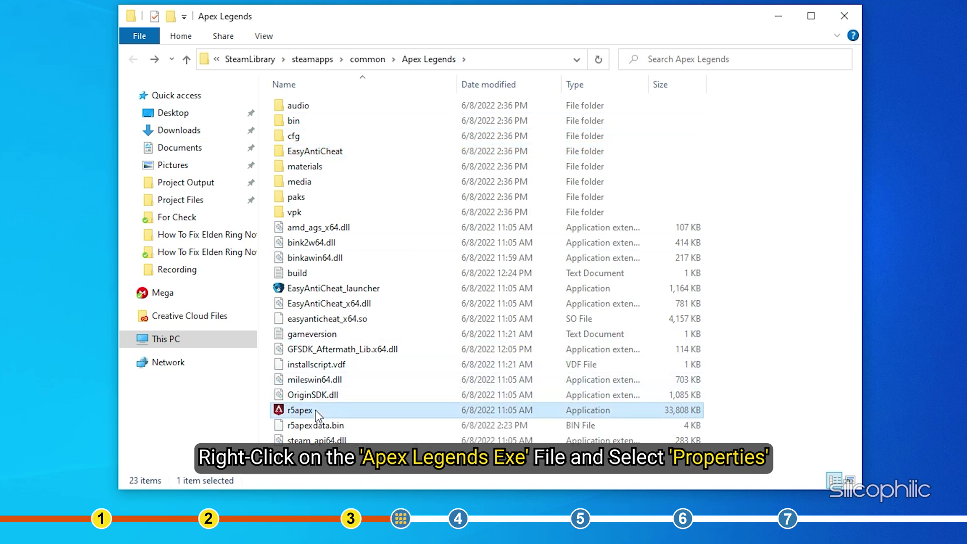
pyautogui.rightClick(316, 410)
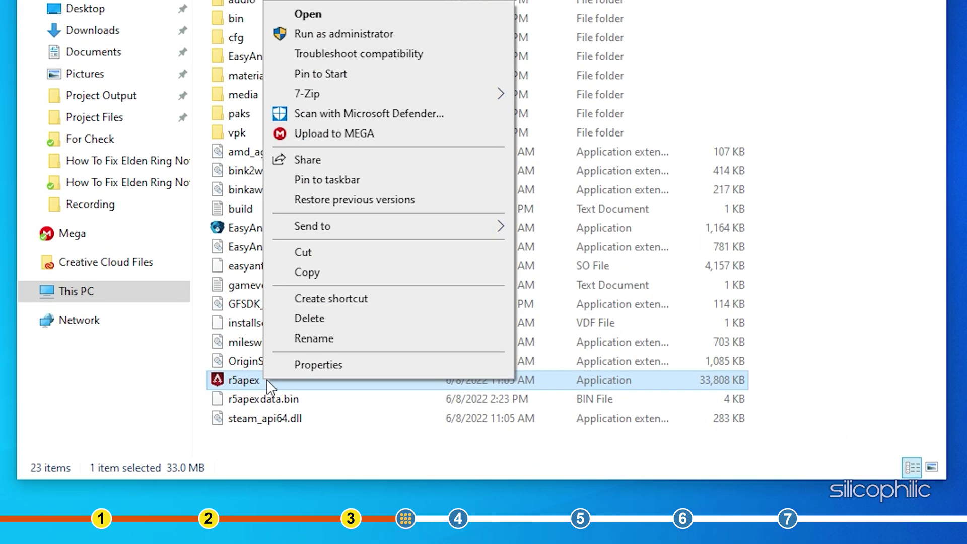
pyautogui.click(358, 370)
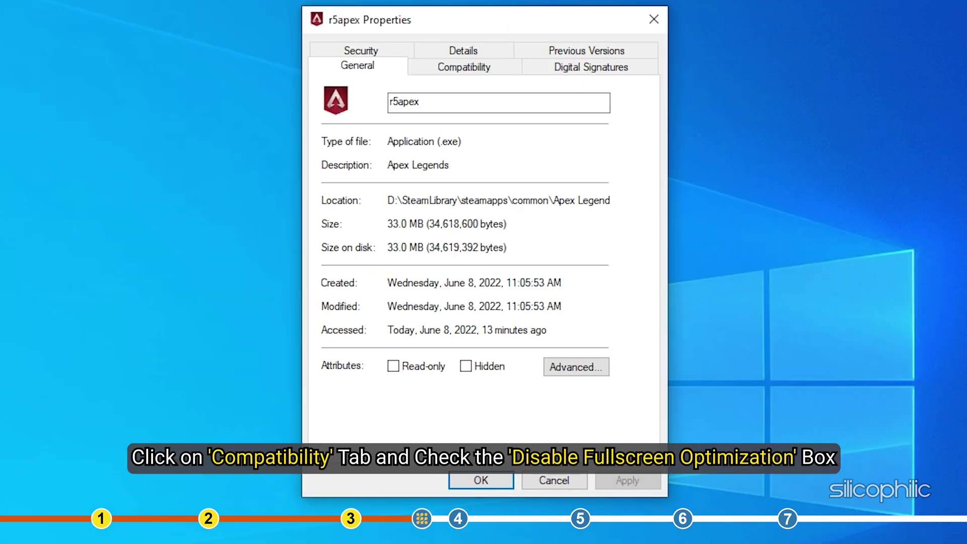
# - Tick Disable fullscreen optimizations on the Compatibility tab, apply it and close the dialog
pyautogui.click(498, 67)
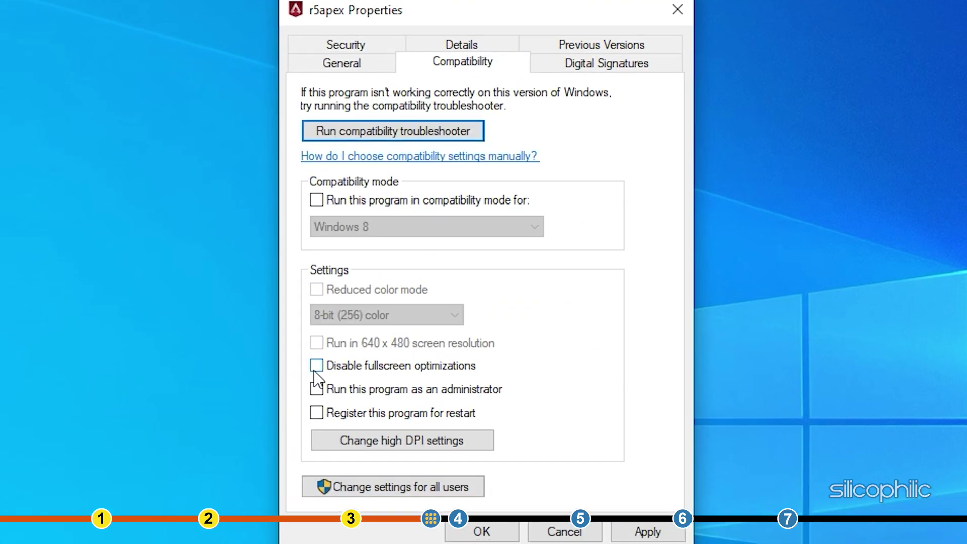
pyautogui.click(316, 381)
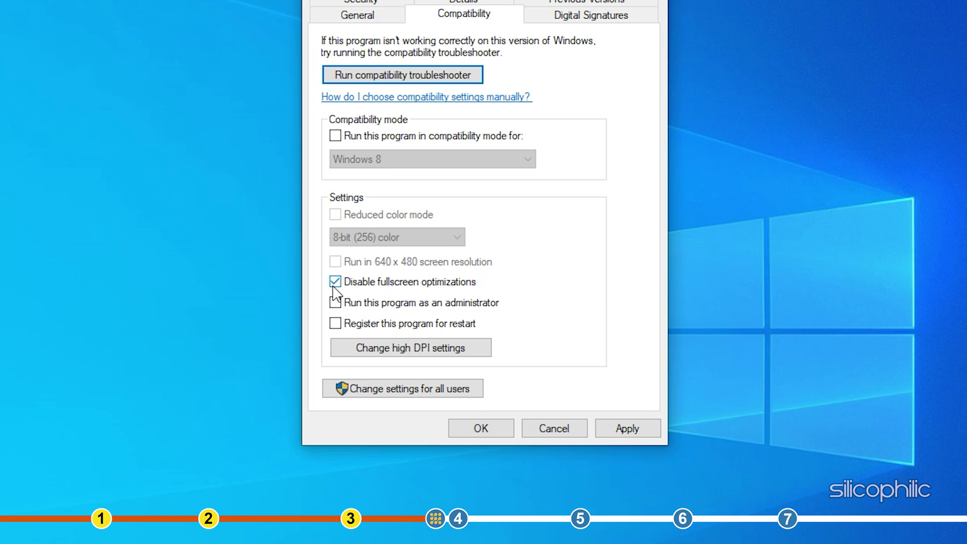
pyautogui.click(637, 406)
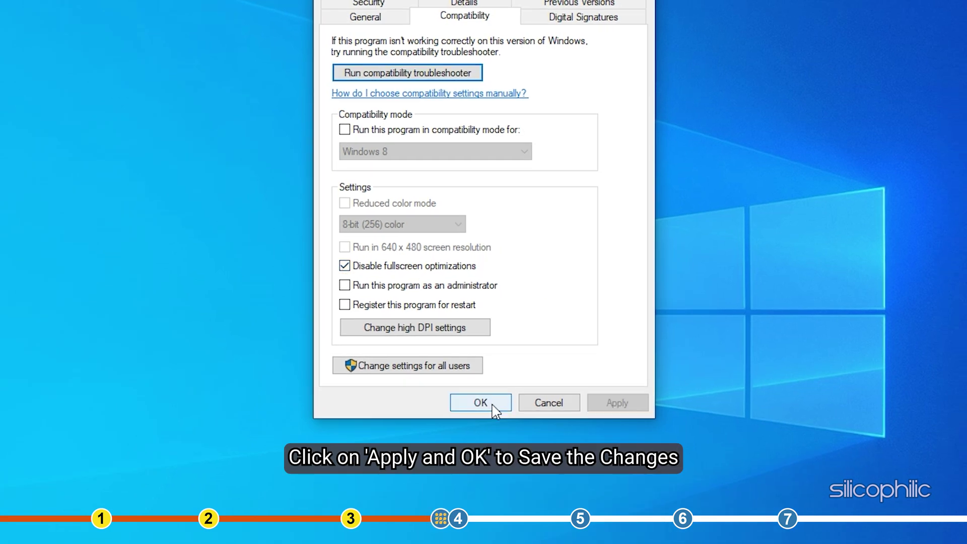
pyautogui.click(488, 404)
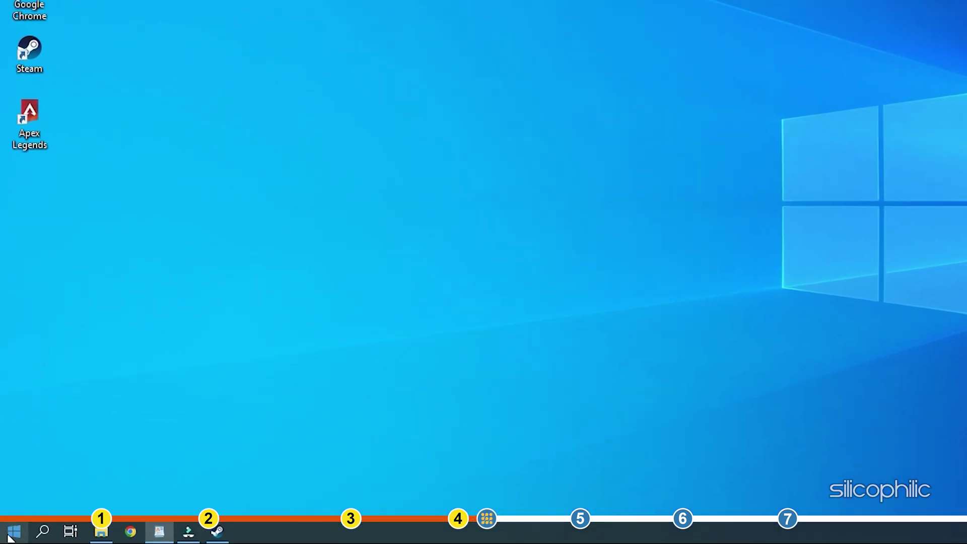
# - Open Device Manager and search automatically for an AMD Radeon(TM) RX Vega 11 Graphics driver update
pyautogui.rightClick(11, 535)
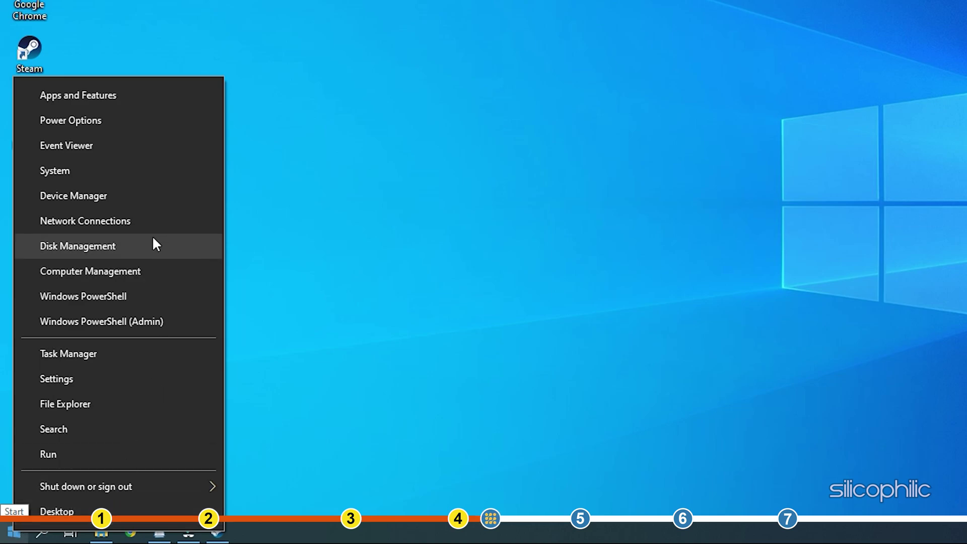
pyautogui.click(126, 198)
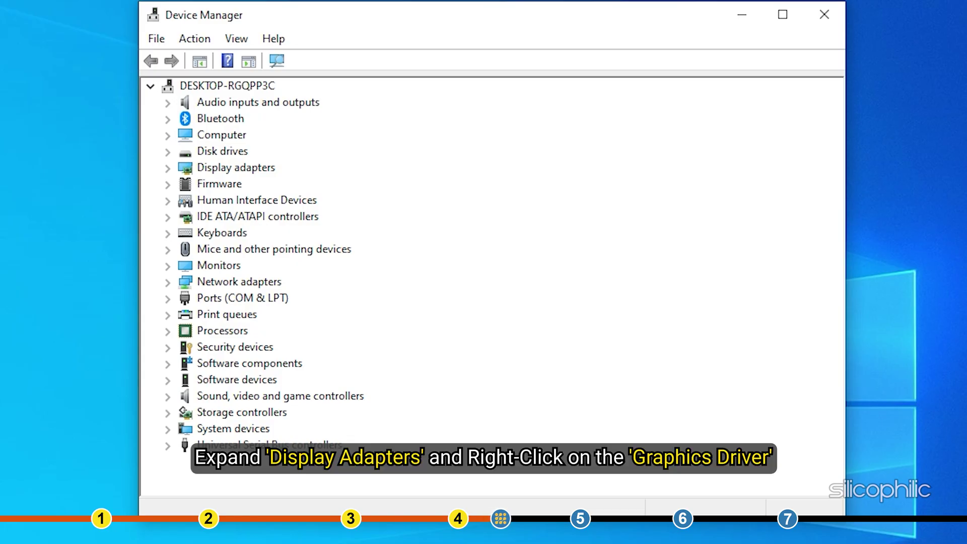
pyautogui.click(167, 169)
pyautogui.rightClick(320, 190)
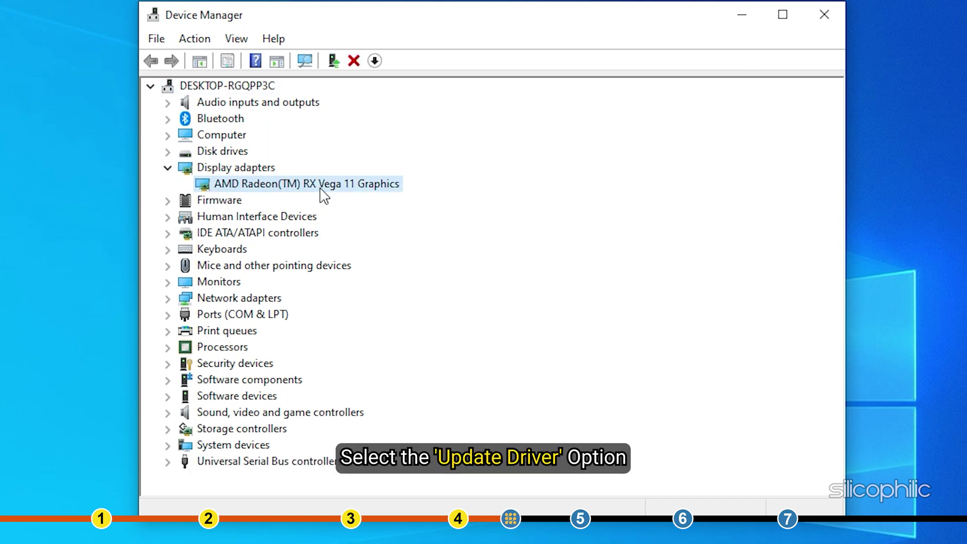
pyautogui.click(330, 199)
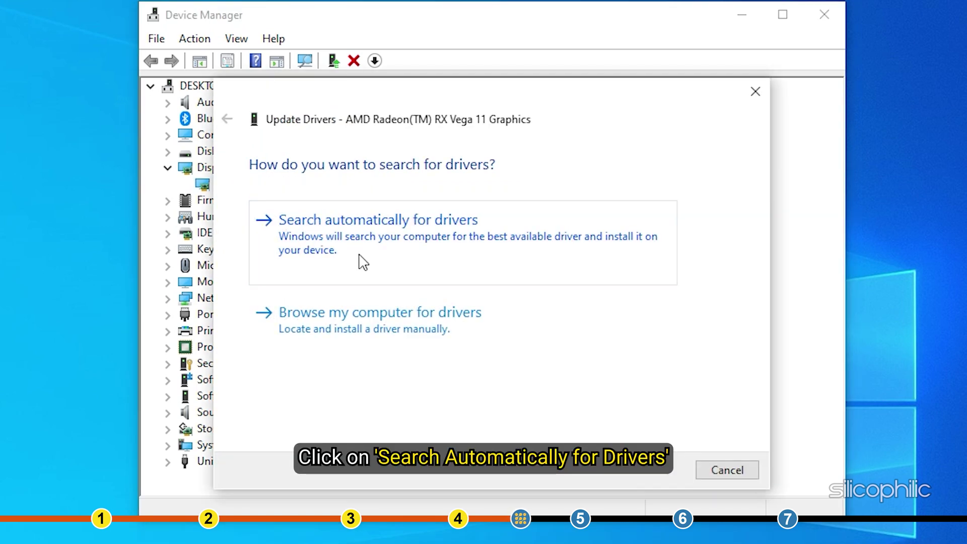
pyautogui.click(362, 261)
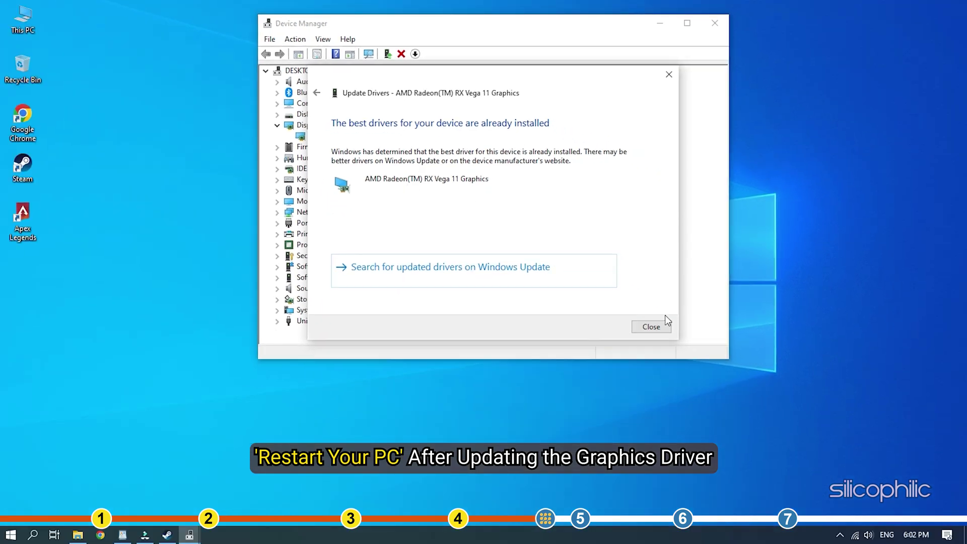
# - Close the Update Drivers result and the Device Manager window
pyautogui.click(658, 327)
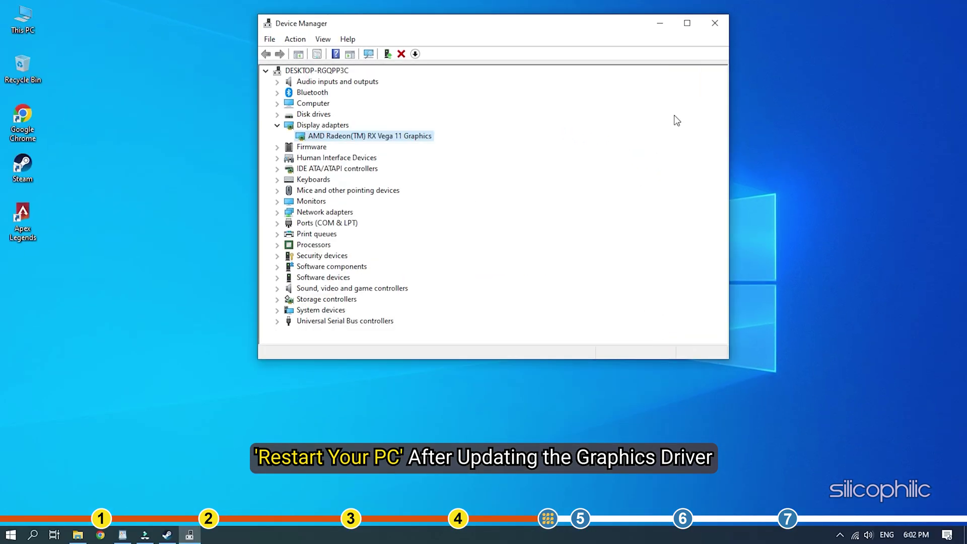
pyautogui.click(715, 24)
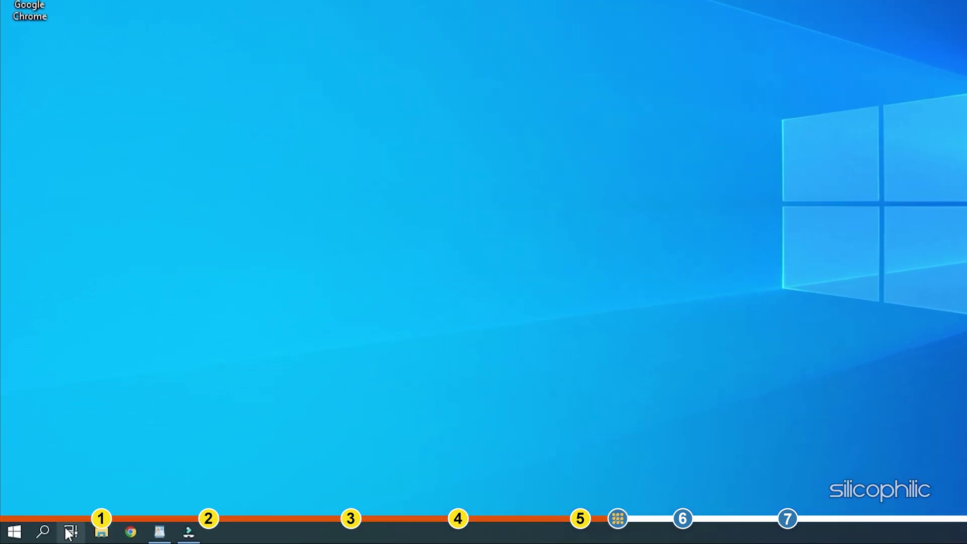
# - Search 'check for updates' and run a Windows Update check in Settings
pyautogui.click(45, 532)
pyautogui.write('ch')
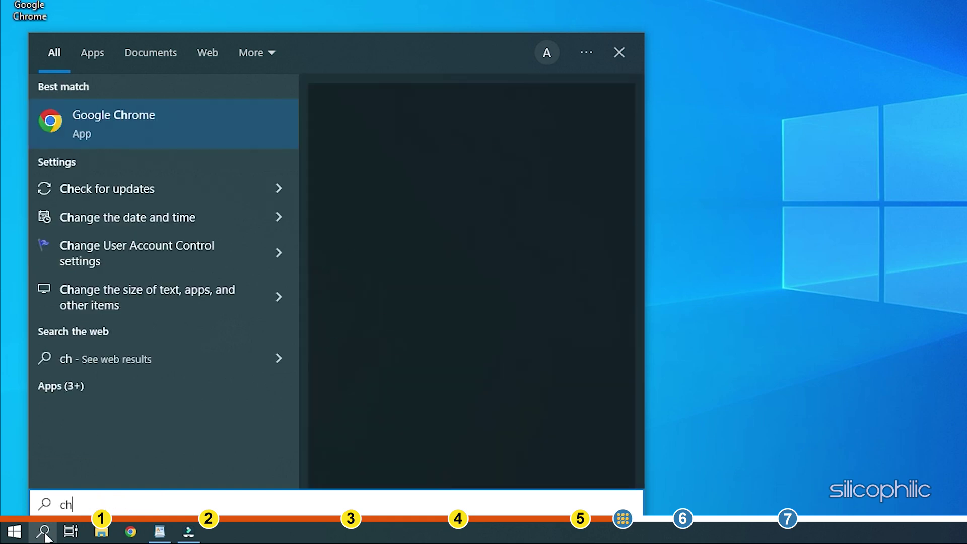
pyautogui.write('eck for updates')
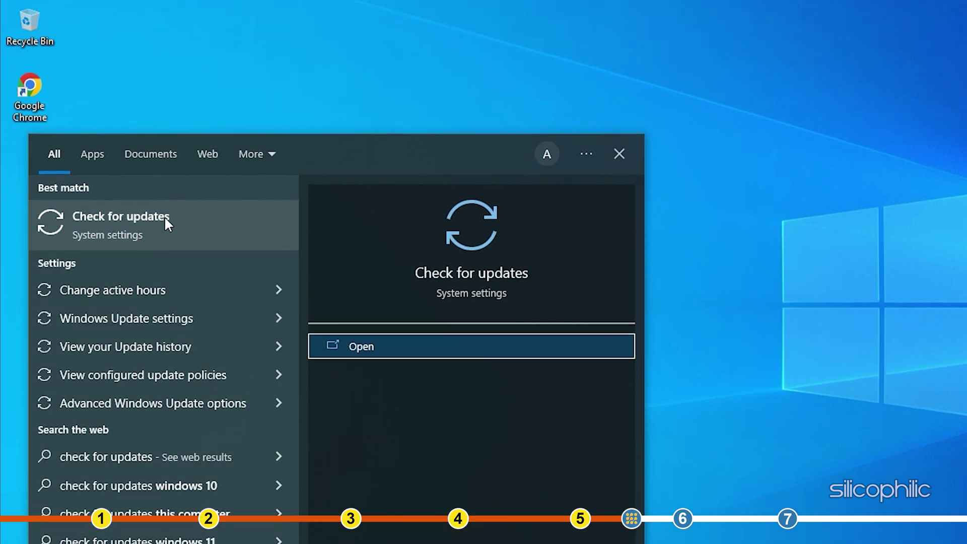
pyautogui.click(165, 167)
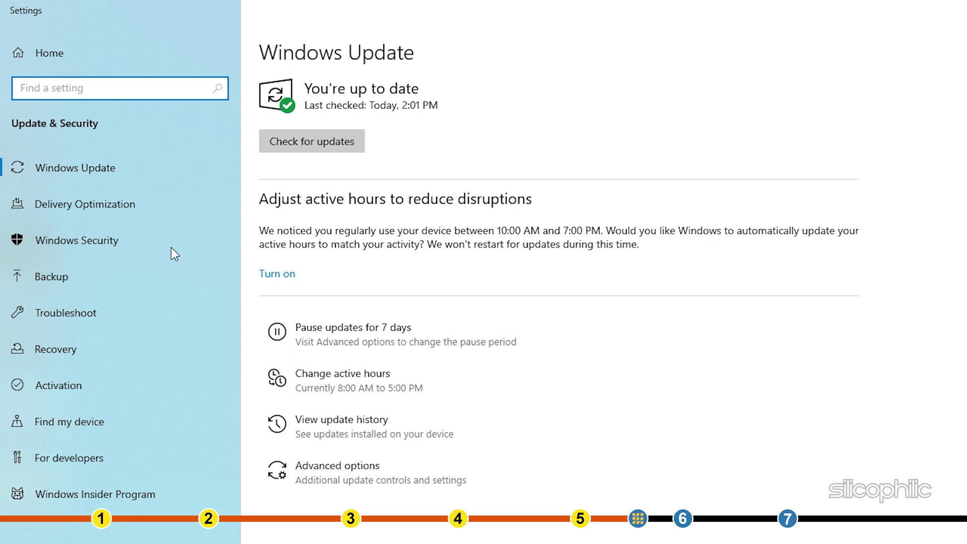
pyautogui.click(322, 144)
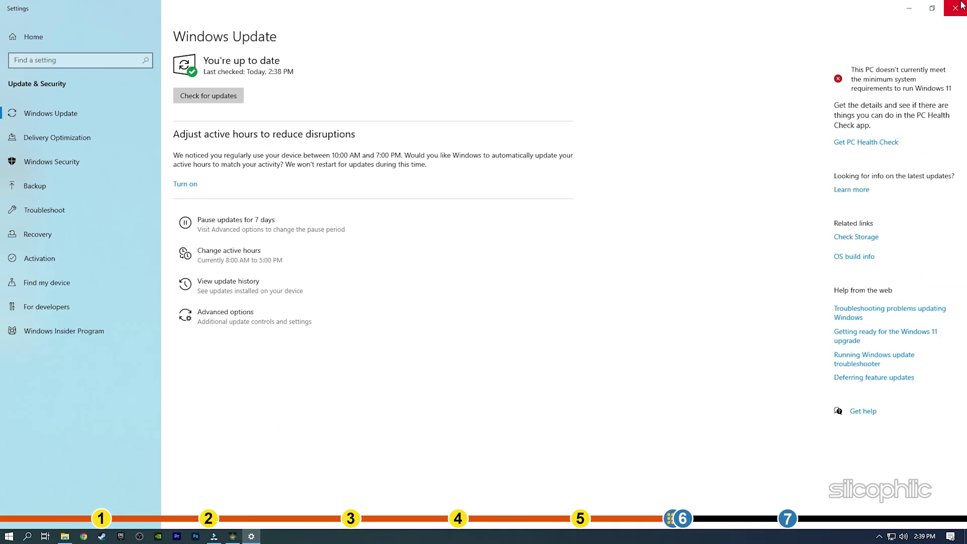
# - Close the Windows Settings window
pyautogui.click(957, 7)
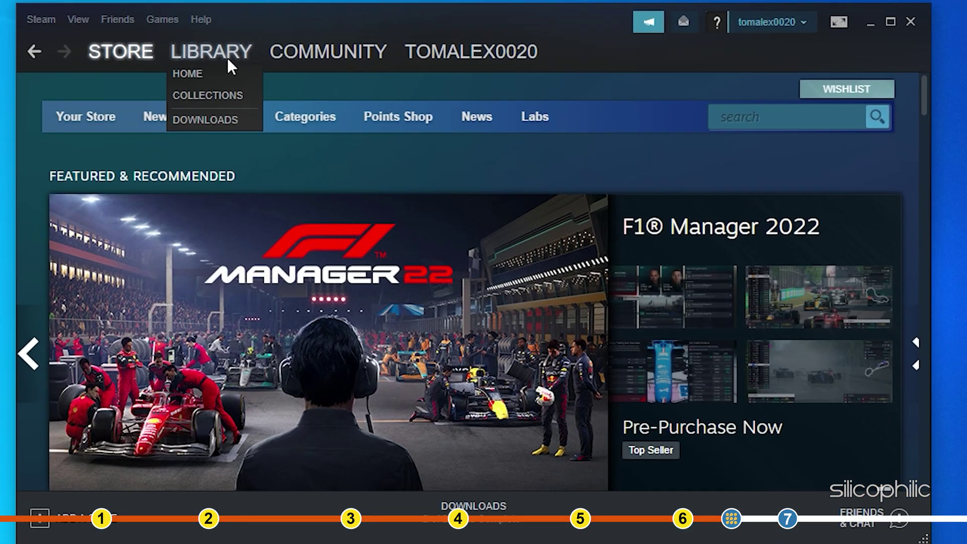
# - In Apex Legends' Properties, enter the launch option +fps_max 120
pyautogui.click(227, 58)
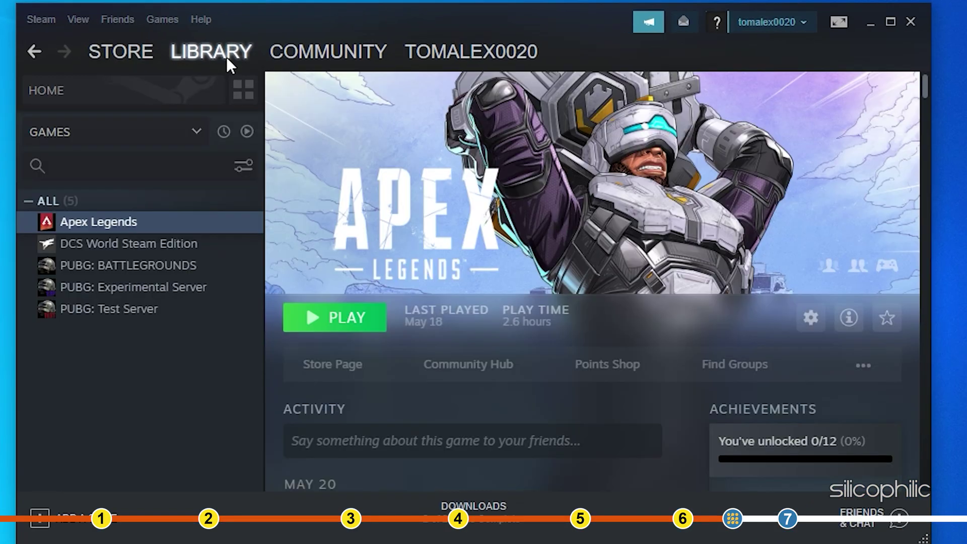
pyautogui.rightClick(142, 228)
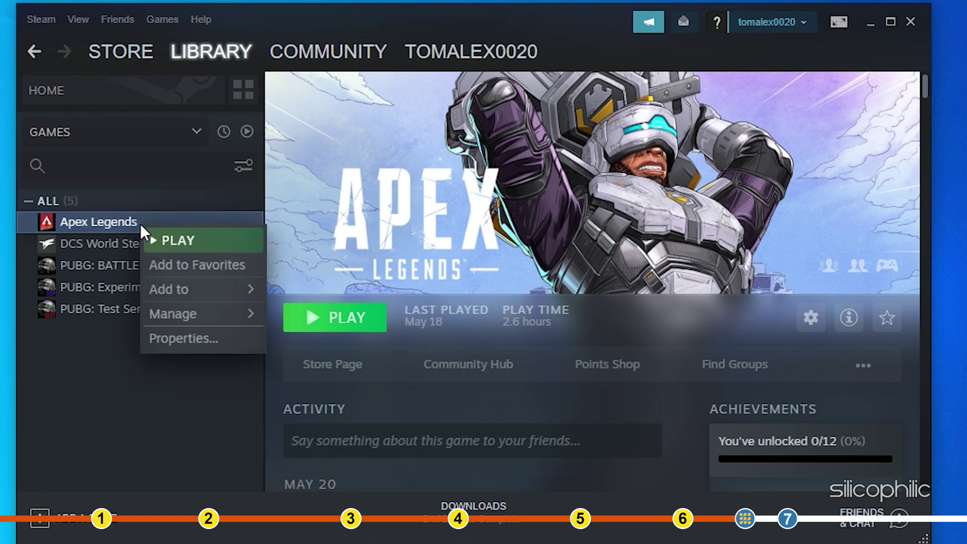
pyautogui.click(225, 337)
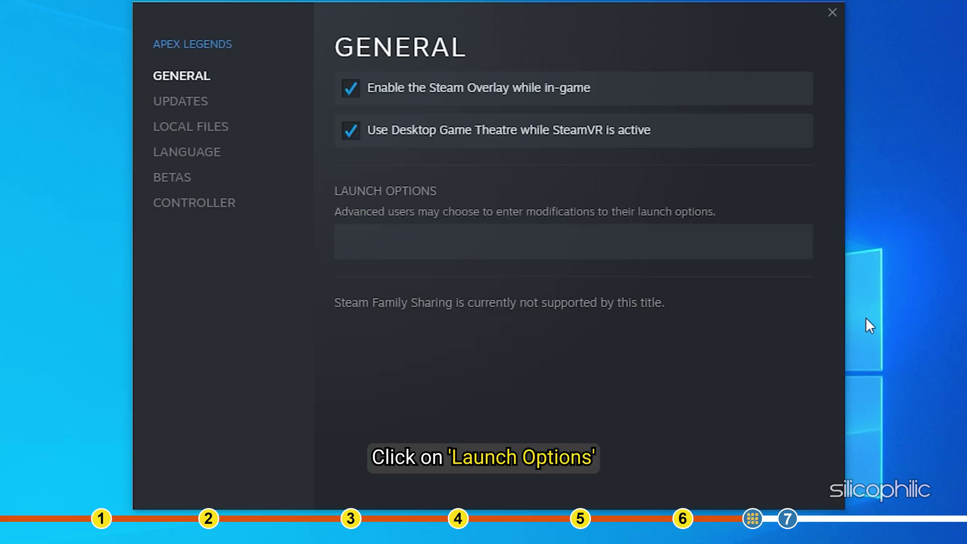
pyautogui.click(444, 243)
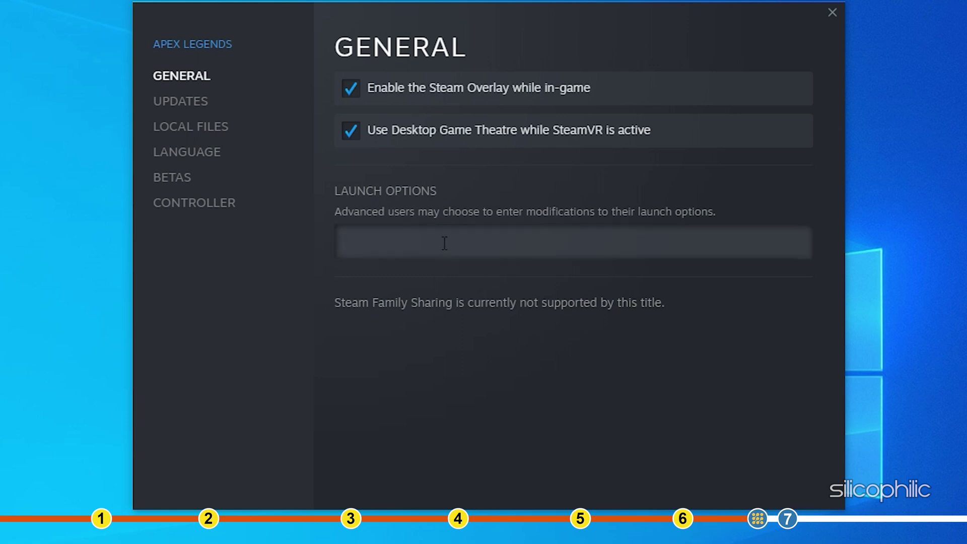
pyautogui.write('+fp')
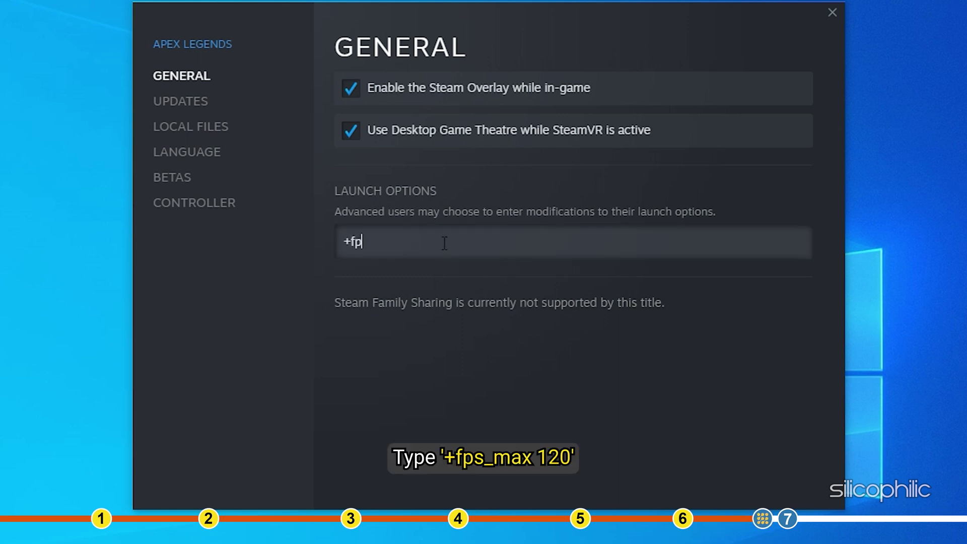
pyautogui.write('s_')
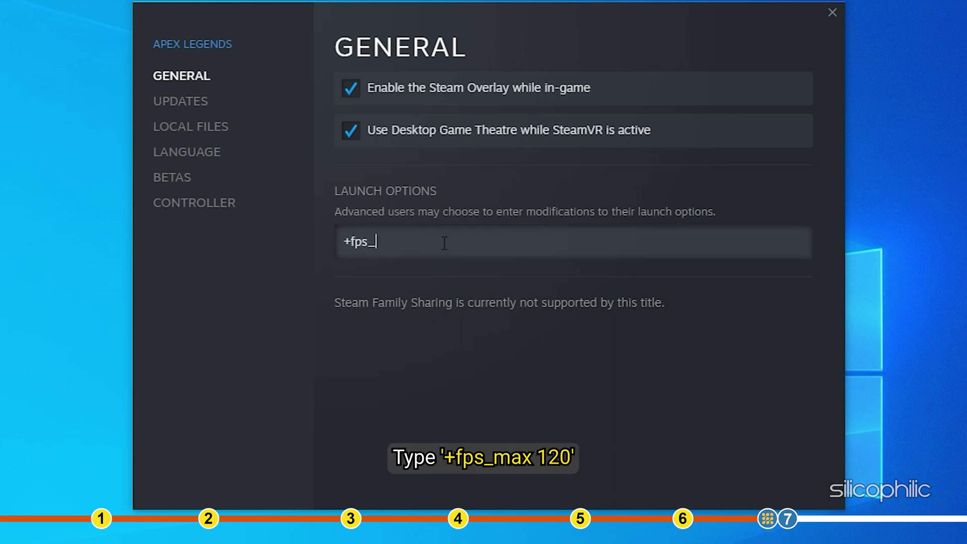
pyautogui.write('max')
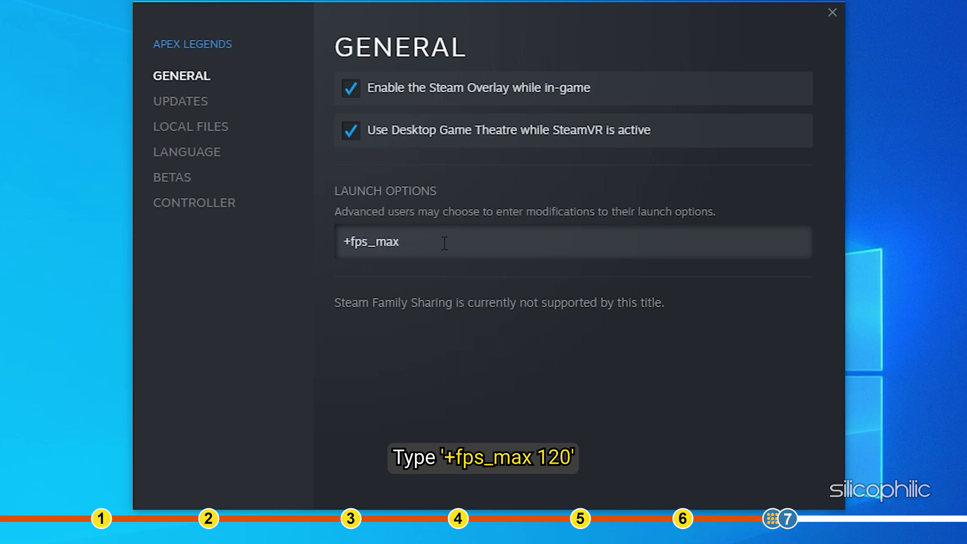
pyautogui.write(' 120')
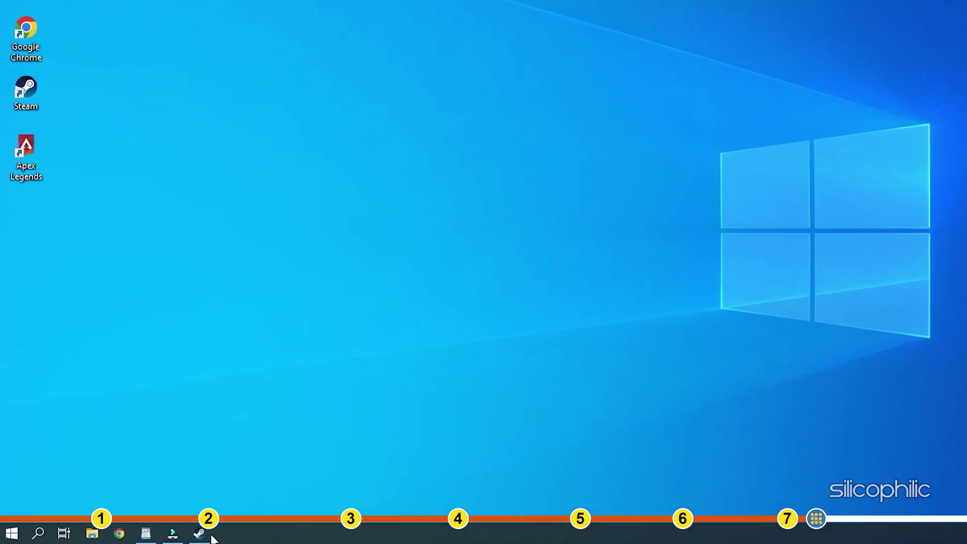
# - Uninstall Apex Legends from the Steam library and confirm its removal
pyautogui.click(168, 535)
pyautogui.moveTo(214, 123)
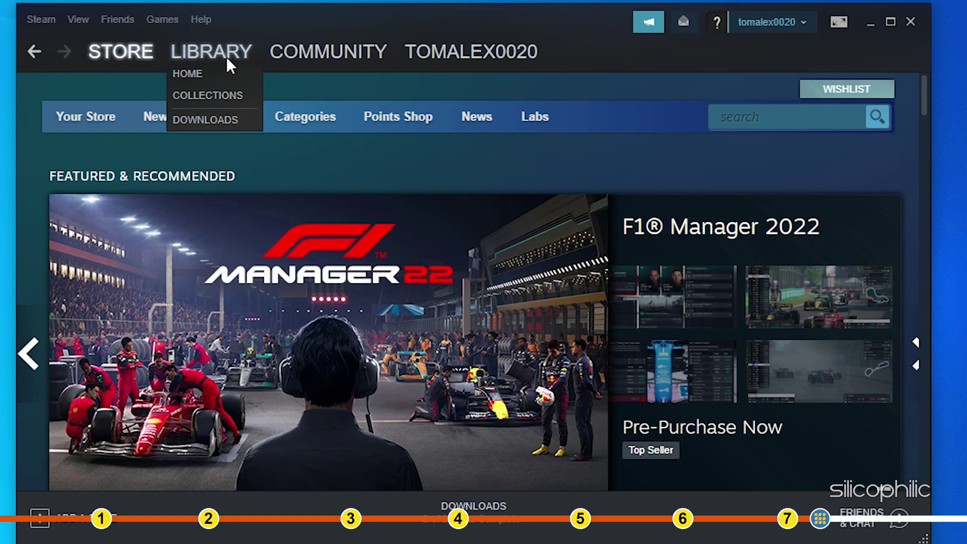
pyautogui.click(225, 57)
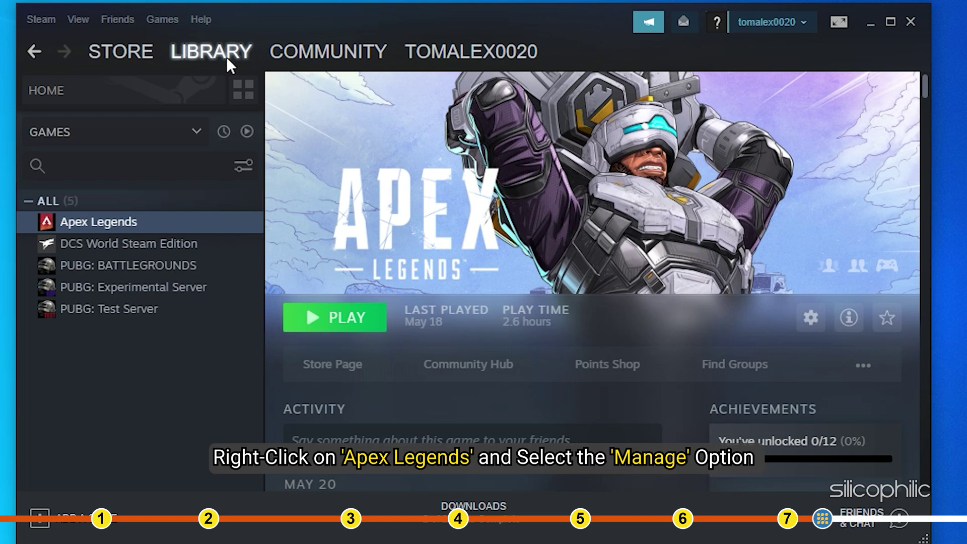
pyautogui.rightClick(146, 224)
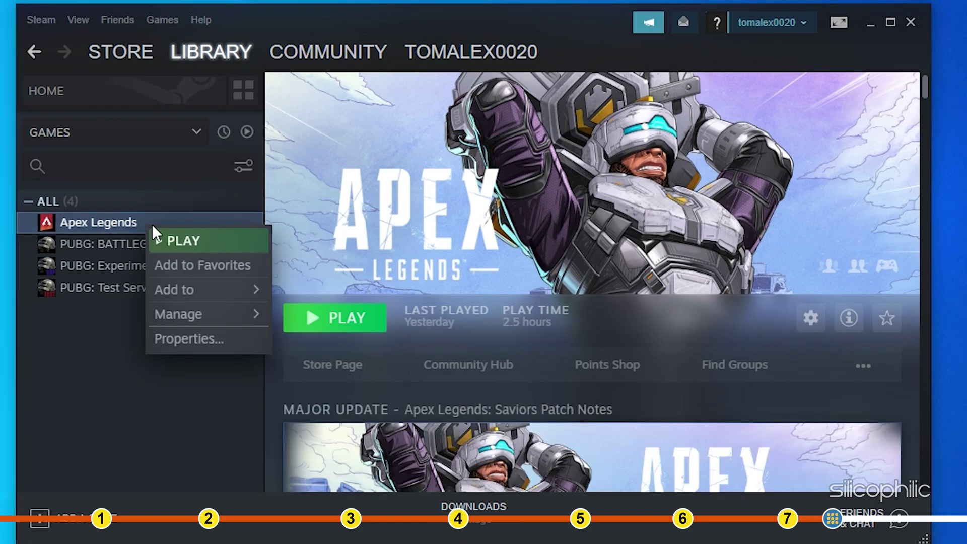
pyautogui.moveTo(194, 314)
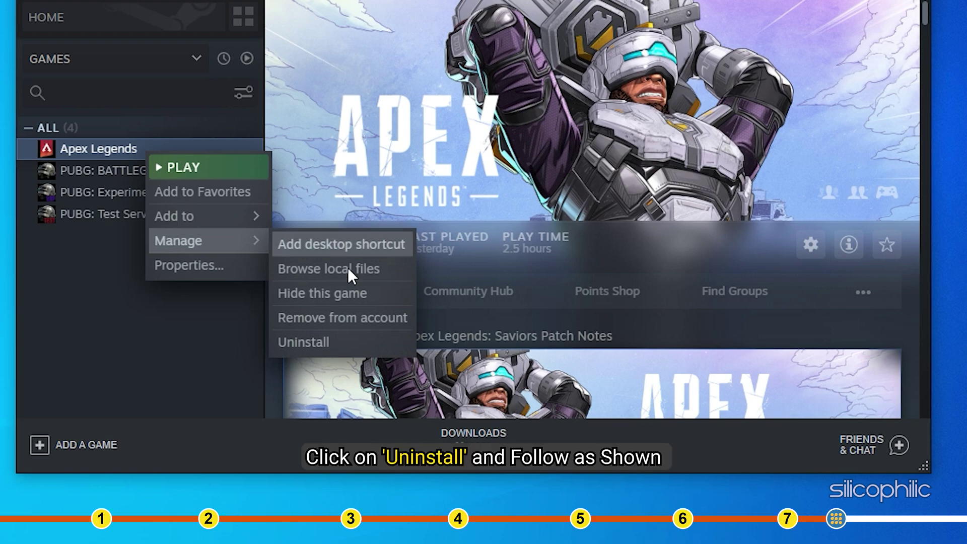
pyautogui.click(348, 342)
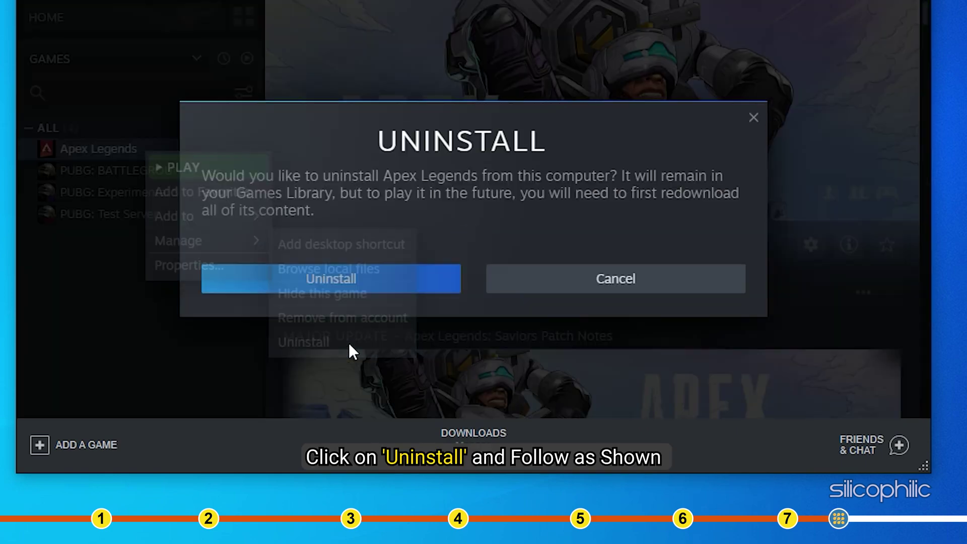
pyautogui.click(393, 283)
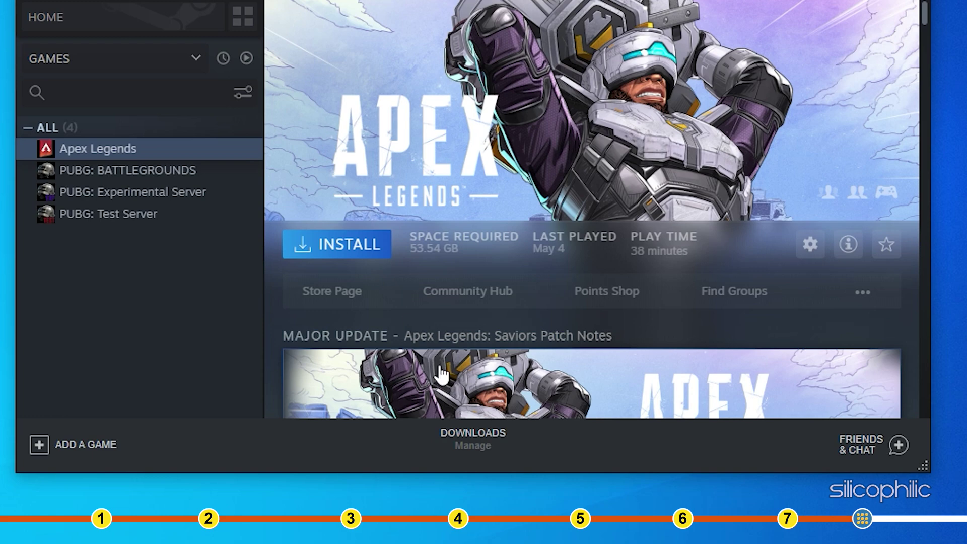
# - Reinstall Apex Legends to D:\SteamLibrary, leaving the download running
pyautogui.click(317, 250)
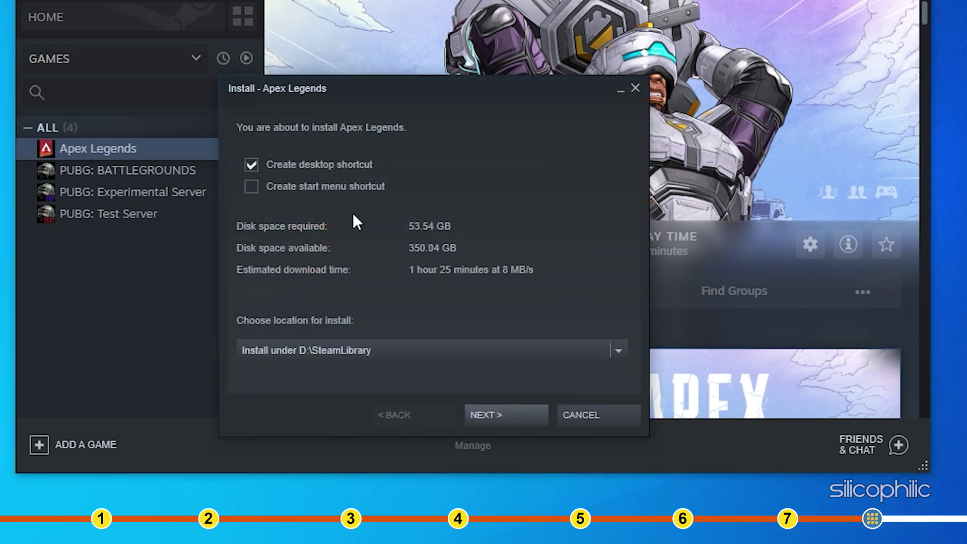
pyautogui.click(528, 414)
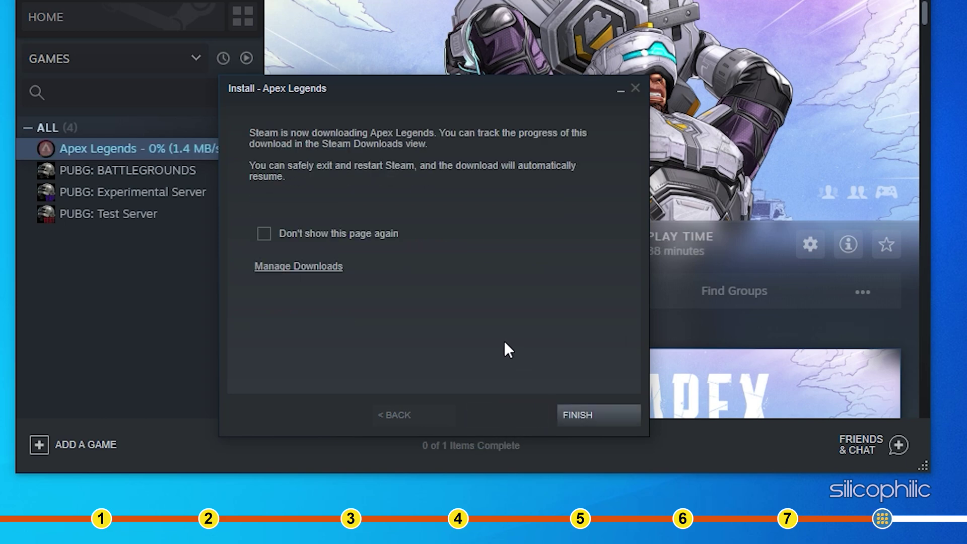
pyautogui.click(585, 421)
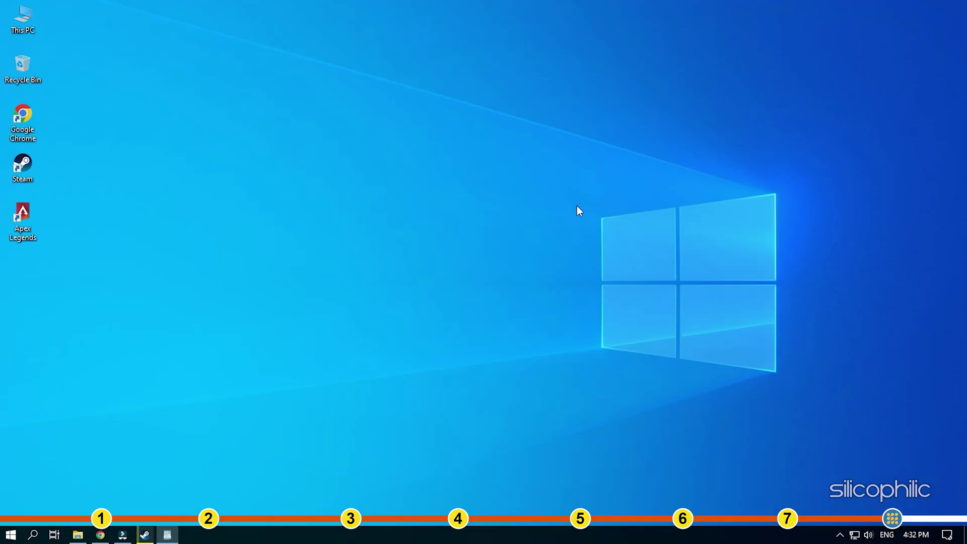